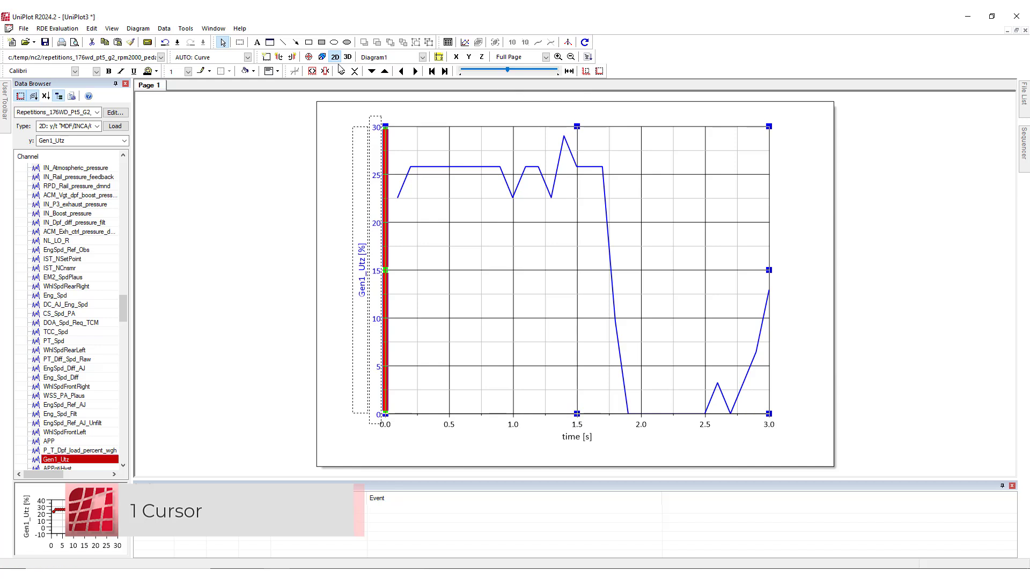
Display the data cursor on the Gen1_Utz diagram and move it to about 1.24 s.
left_click(295, 72)
left_click(294, 72)
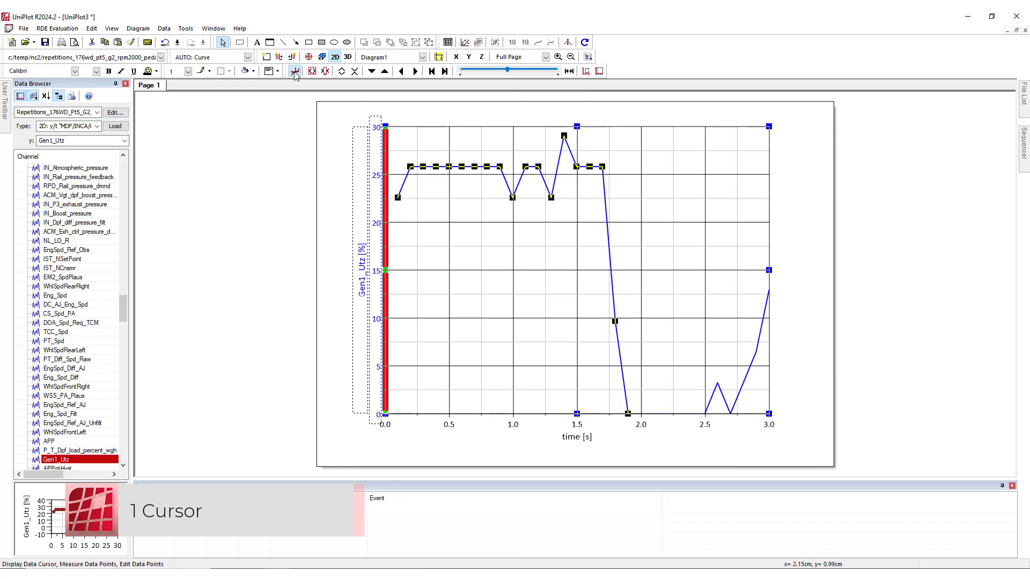
left_click_drag(842, 330, 731, 330)
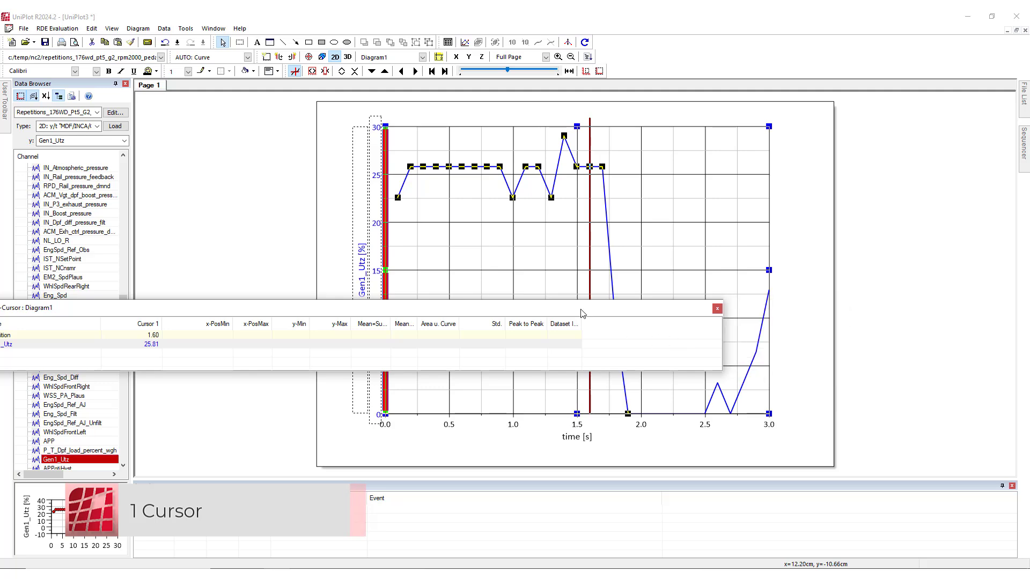
left_click_drag(581, 311, 827, 319)
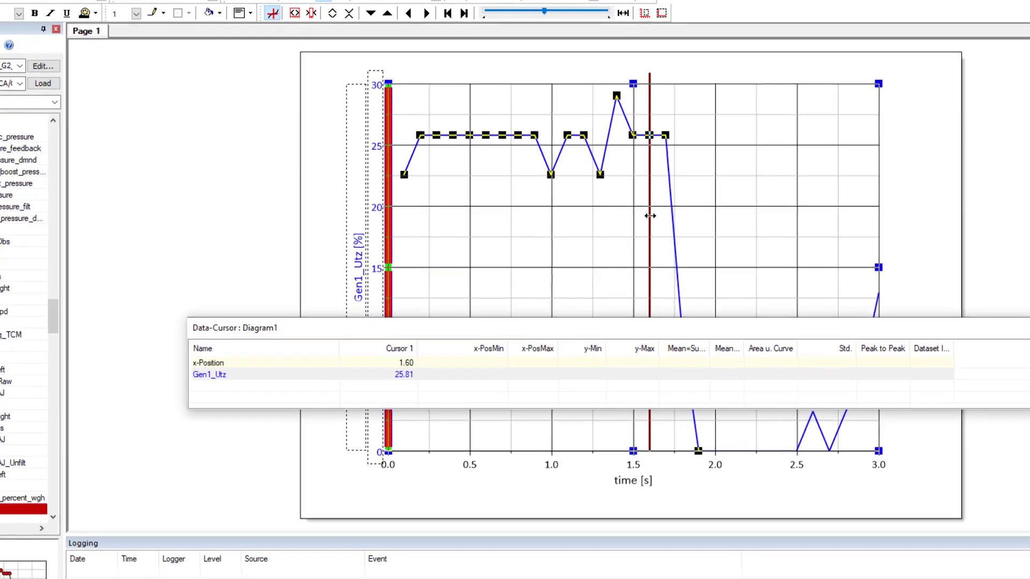
left_click(589, 229)
left_click_drag(650, 216, 556, 230)
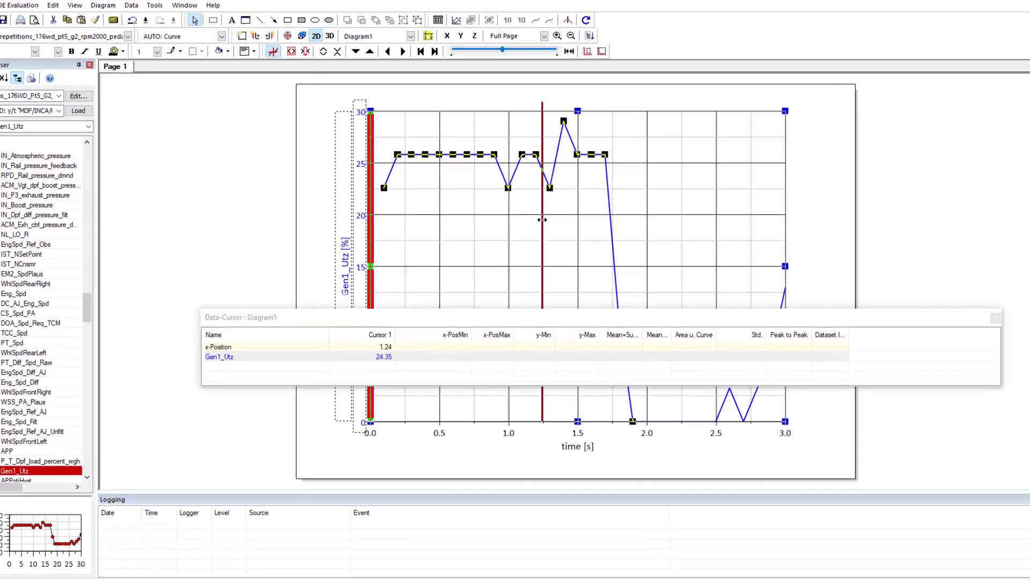
Configure the data cursor to show two cursors.
double_click(556, 226)
left_click(348, 226)
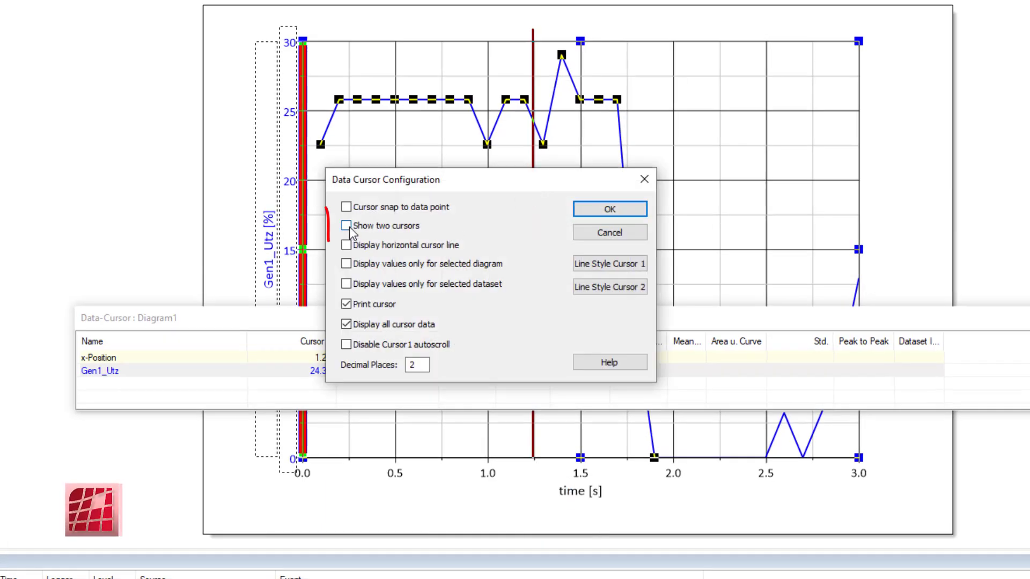
left_click(596, 211)
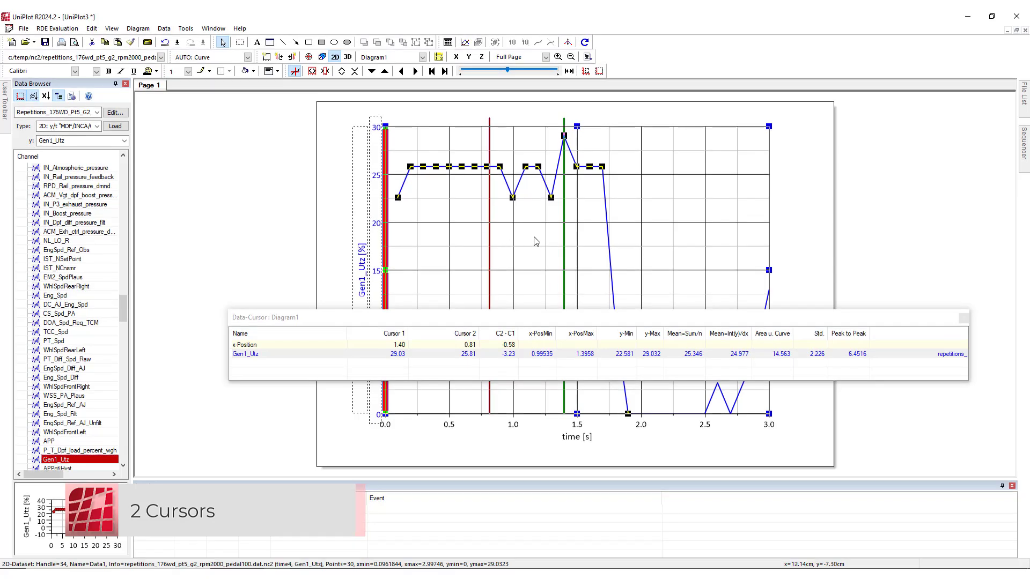
Add the Repetitions_176WD_Pt4_G2_RPM2000 Pedal60, Pedal80 and Pedal100 data files to the page through Data Exchange, accepting the default options.
left_click(164, 29)
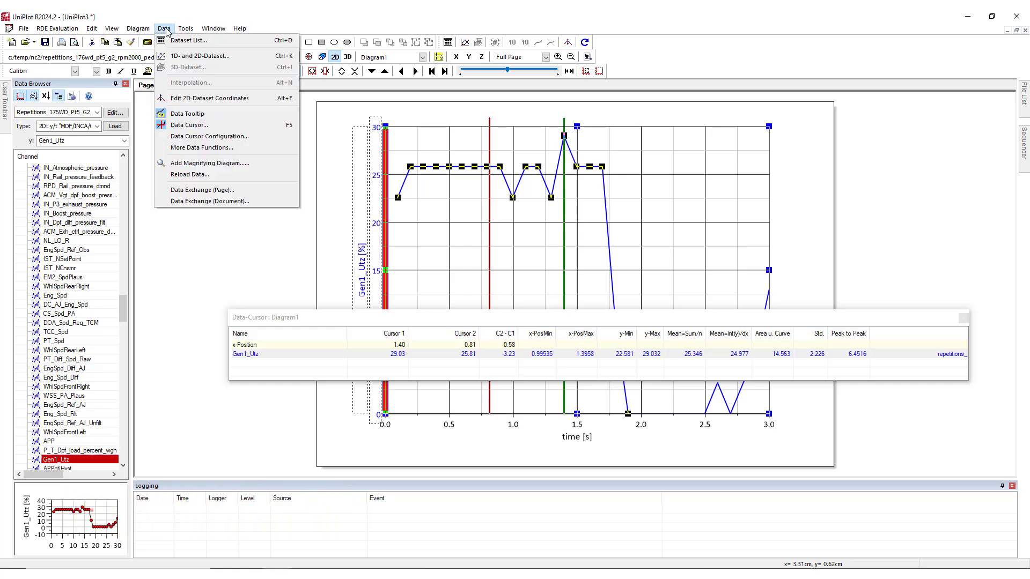
left_click(195, 203)
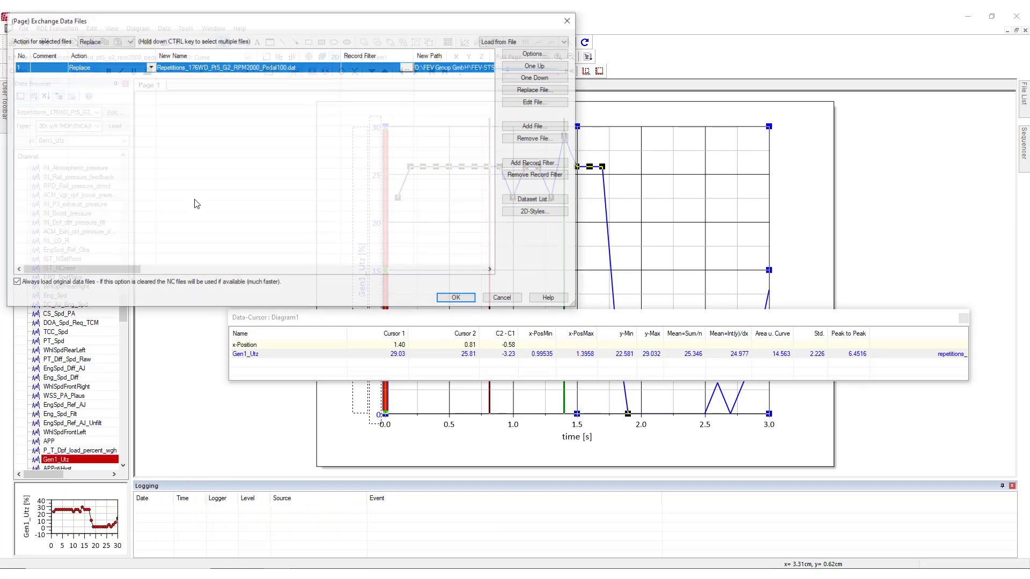
left_click(523, 129)
left_click(230, 103)
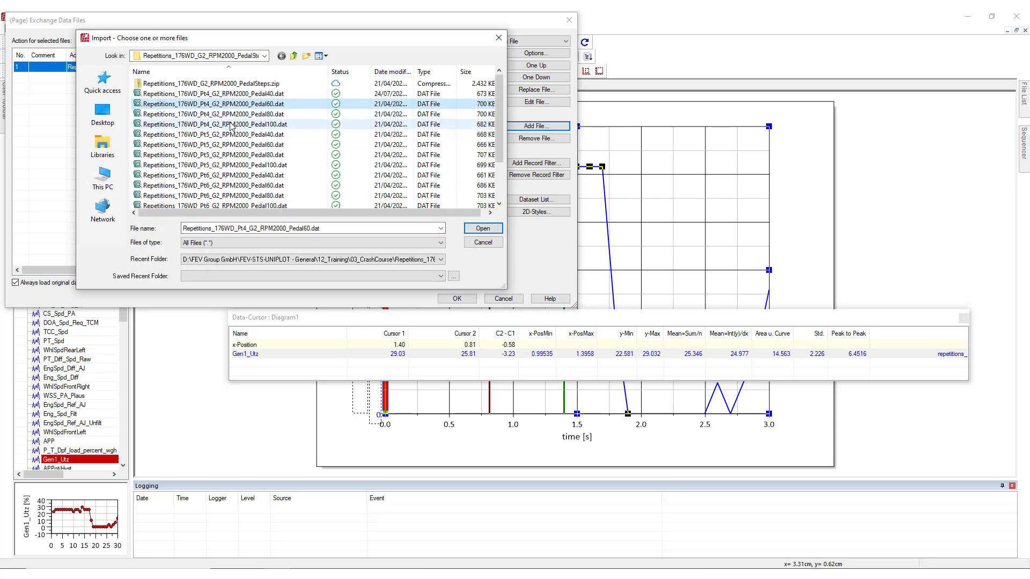
left_click(231, 124, "shift")
left_click(492, 229)
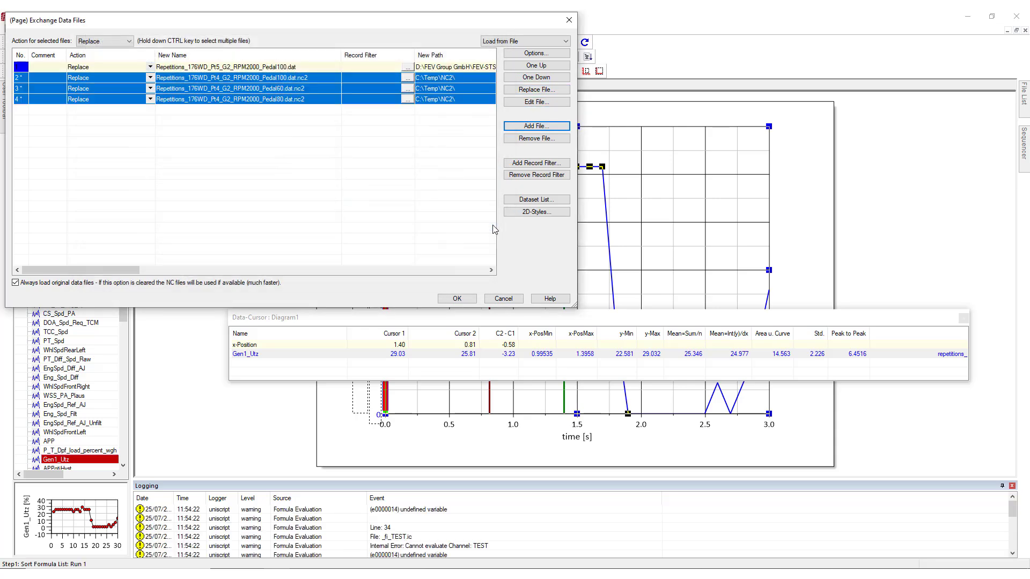
left_click(457, 299)
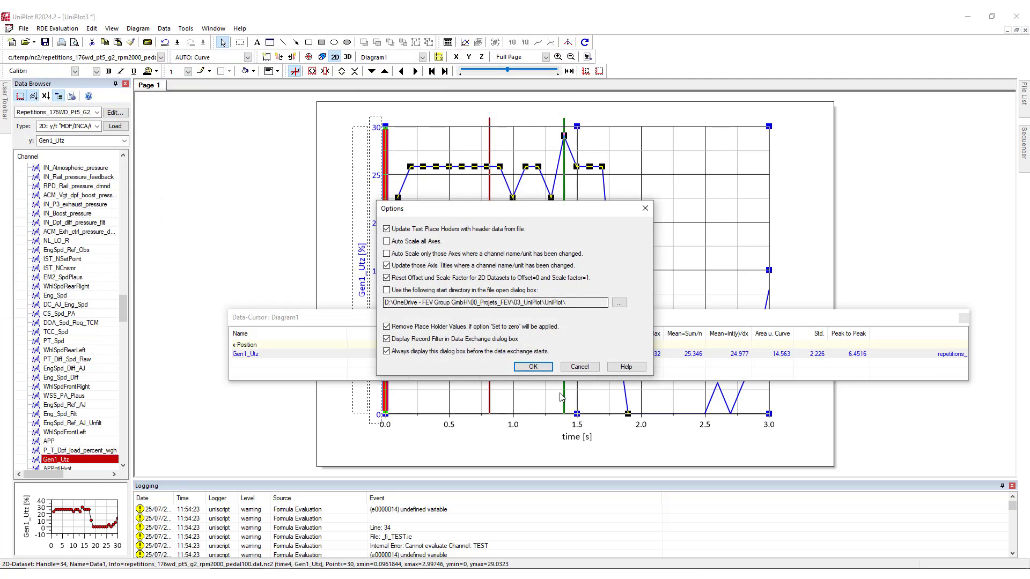
left_click(542, 371)
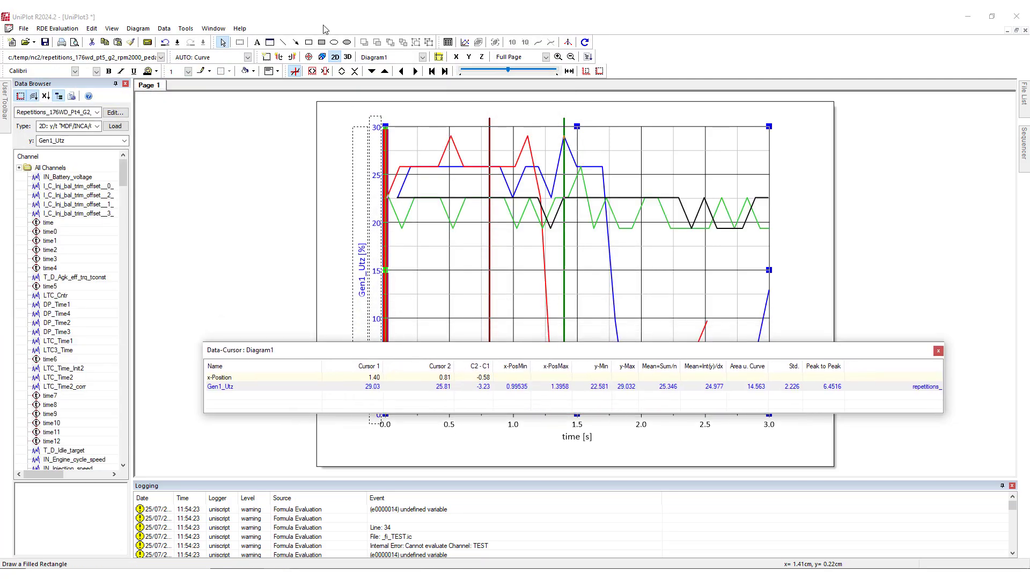
Restart the data cursor and enlarge its value window to fit the rows of all four Gen1_Utz curves.
left_click(297, 72)
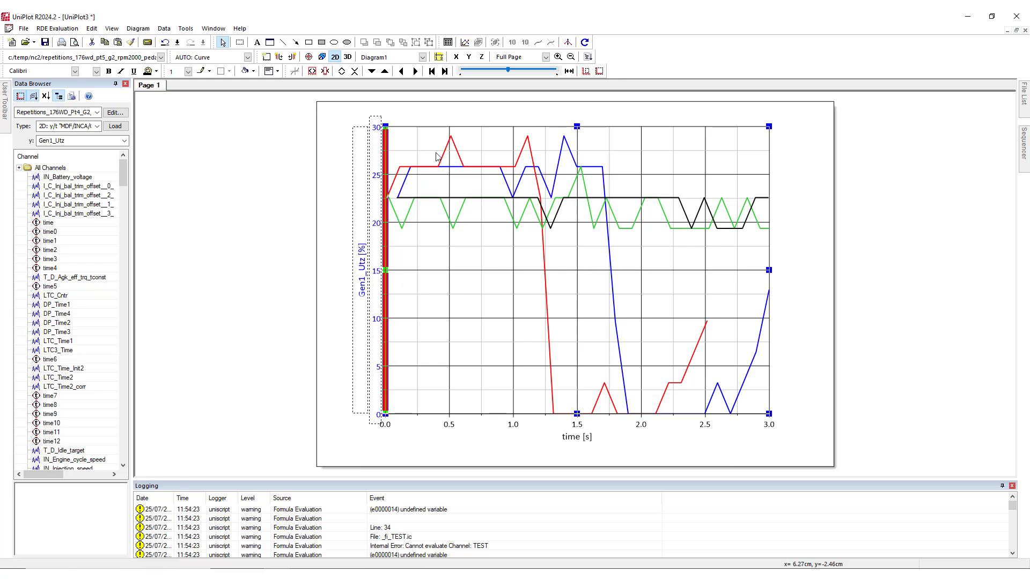
left_click(448, 168)
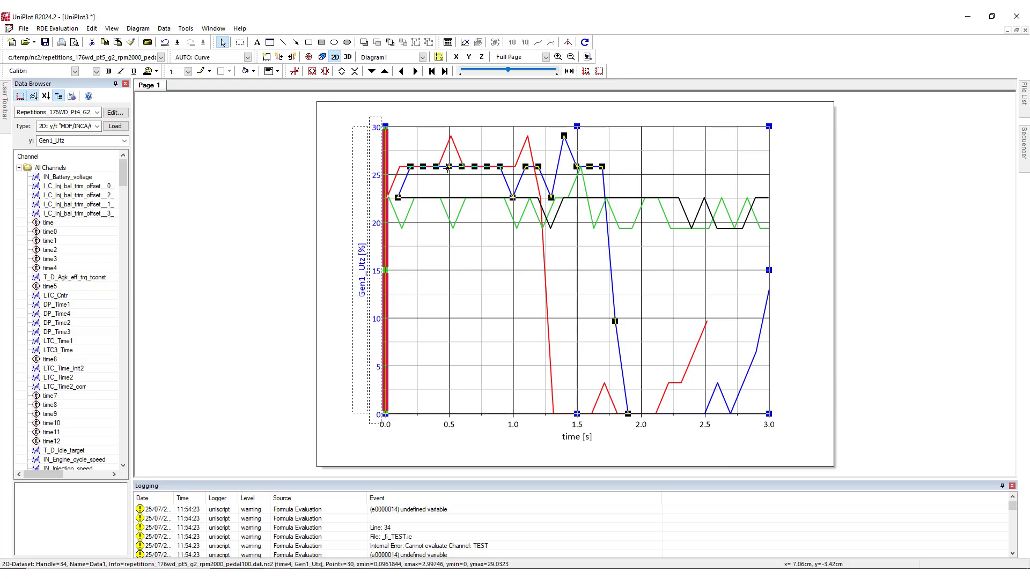
left_click(294, 71)
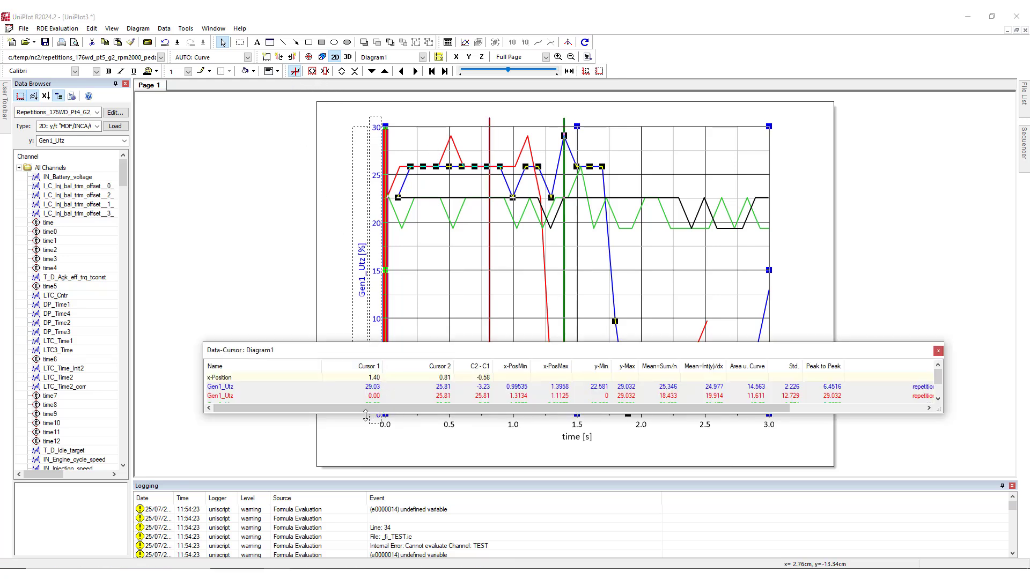
left_click_drag(365, 412, 365, 456)
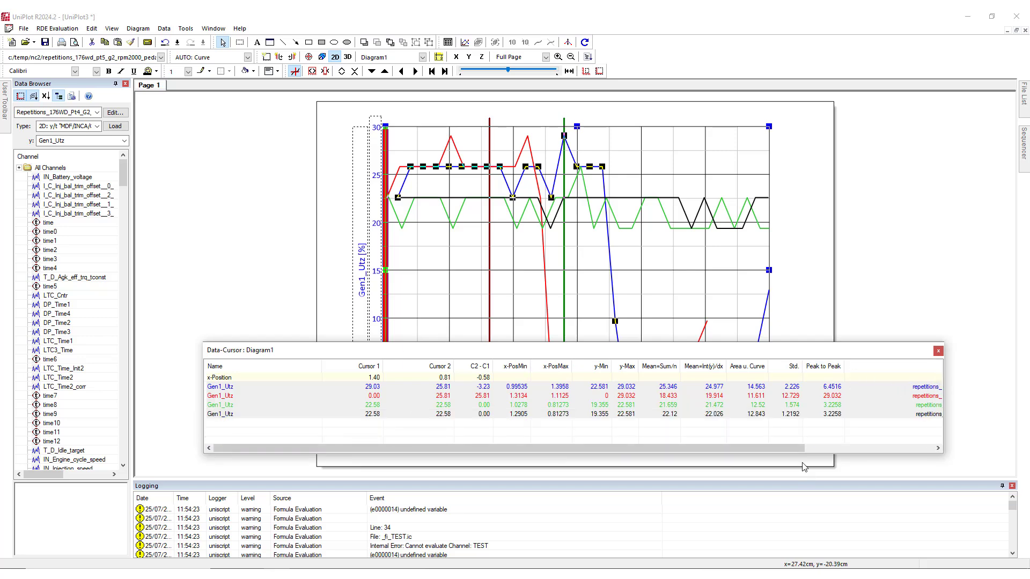
left_click_drag(963, 443, 826, 441)
Move the dark red cursor to about 0.41 s and the green cursor to about 2.26 s.
left_click_drag(489, 239, 438, 242)
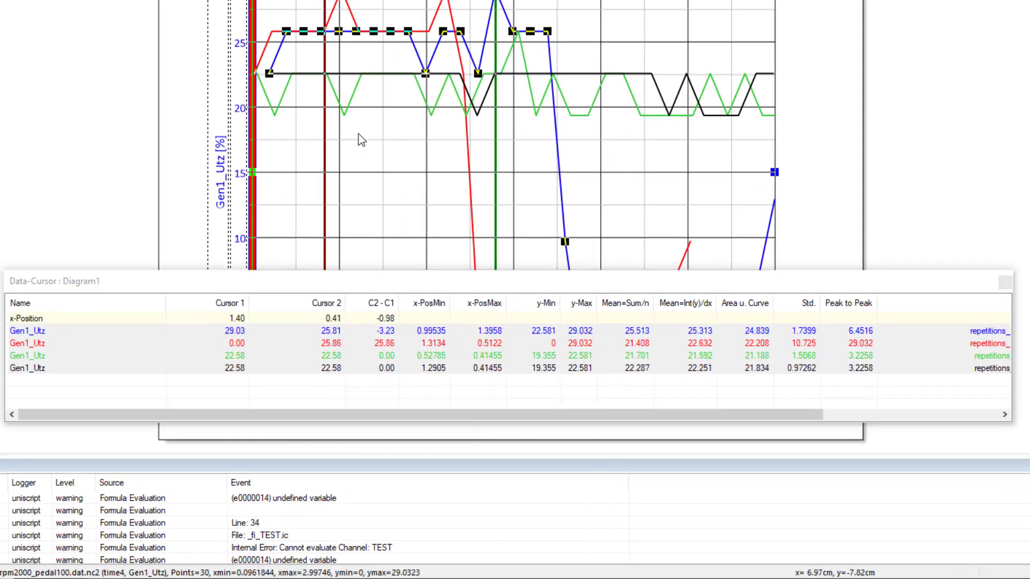
left_click_drag(492, 128, 646, 128)
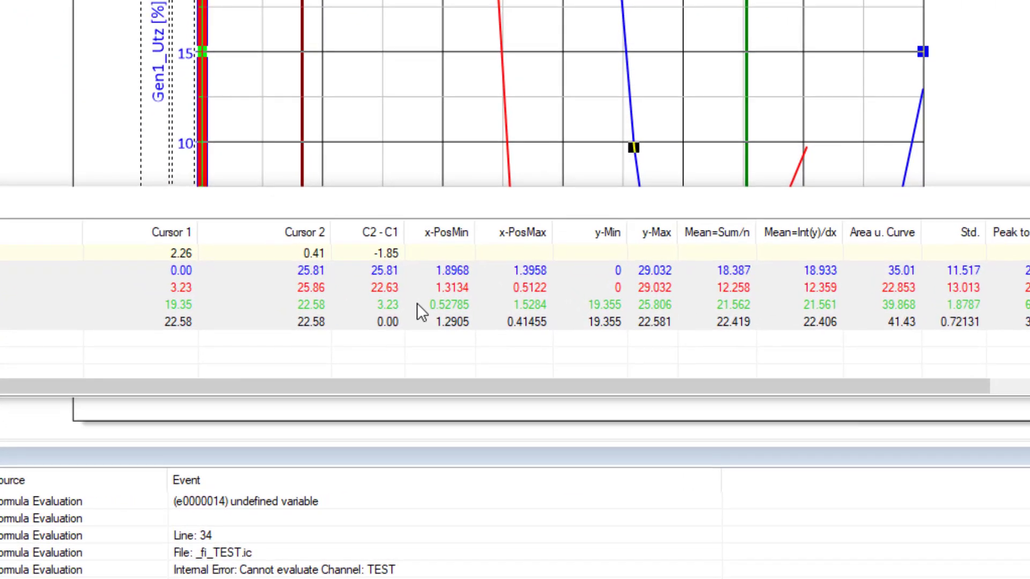
Copy the cursor values to the clipboard and paste them into the blank worksheet in Excel.
right_click(500, 404)
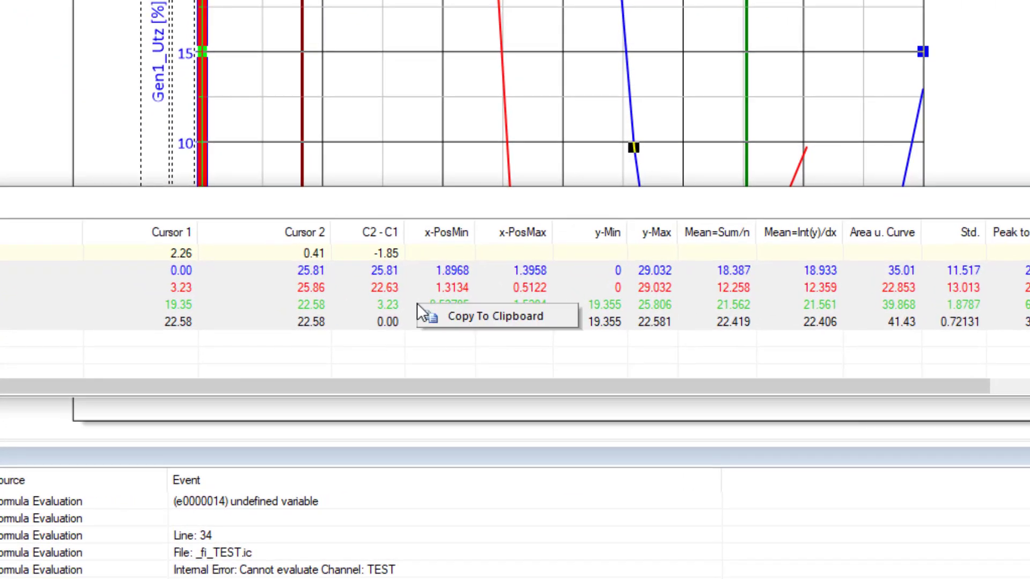
left_click(452, 319)
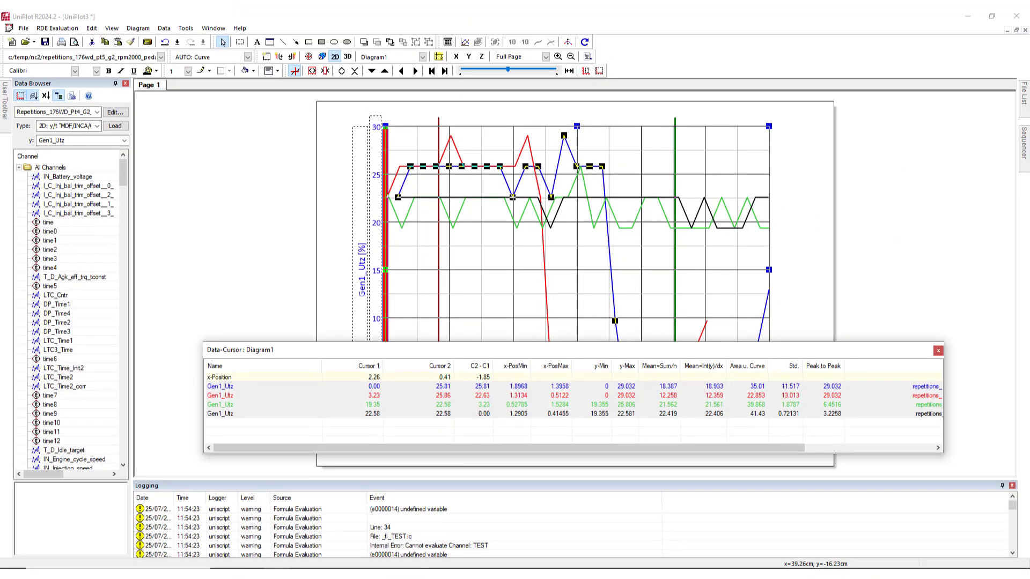
key("alt+Tab")
left_click_drag(824, 22, 765, 40)
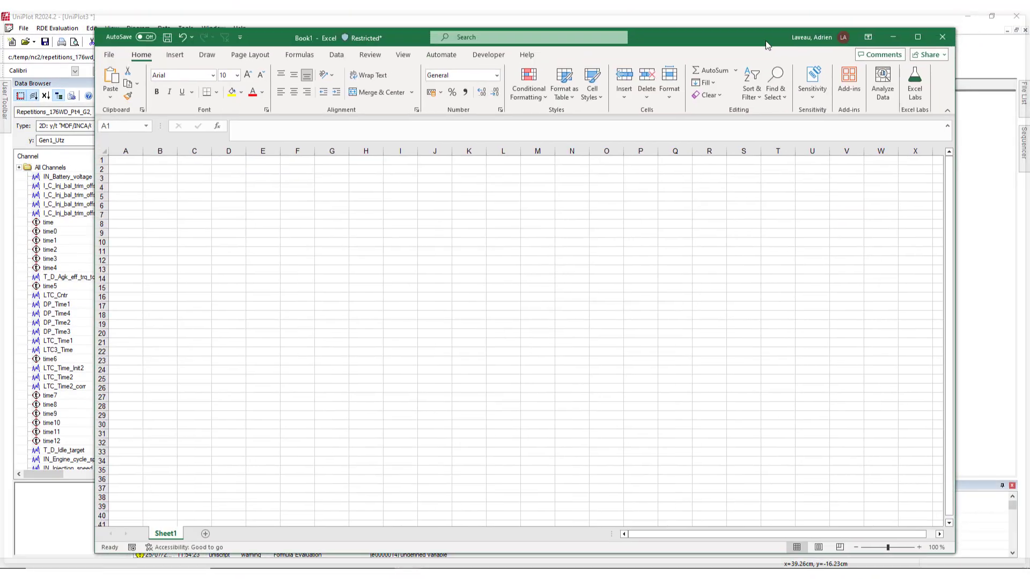
left_click(442, 239)
key("ctrl+v")
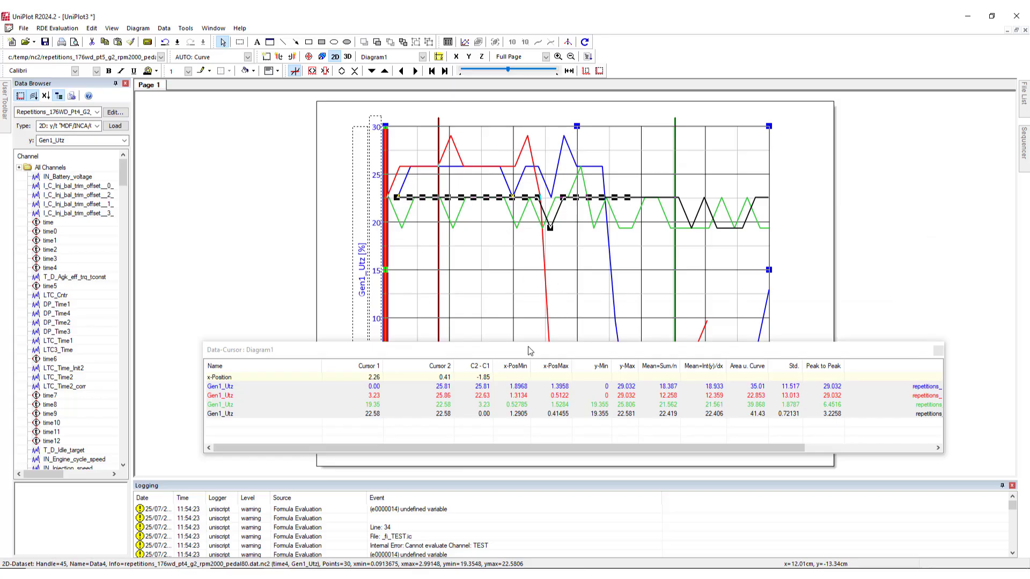
Close the data cursor window in UniPlot and insert a Cursor Data Table without x(y-Minimum), y-Minimum, Mean int(y)/dx and Area under Curve.
left_click_drag(528, 351, 496, 294)
left_click(905, 293)
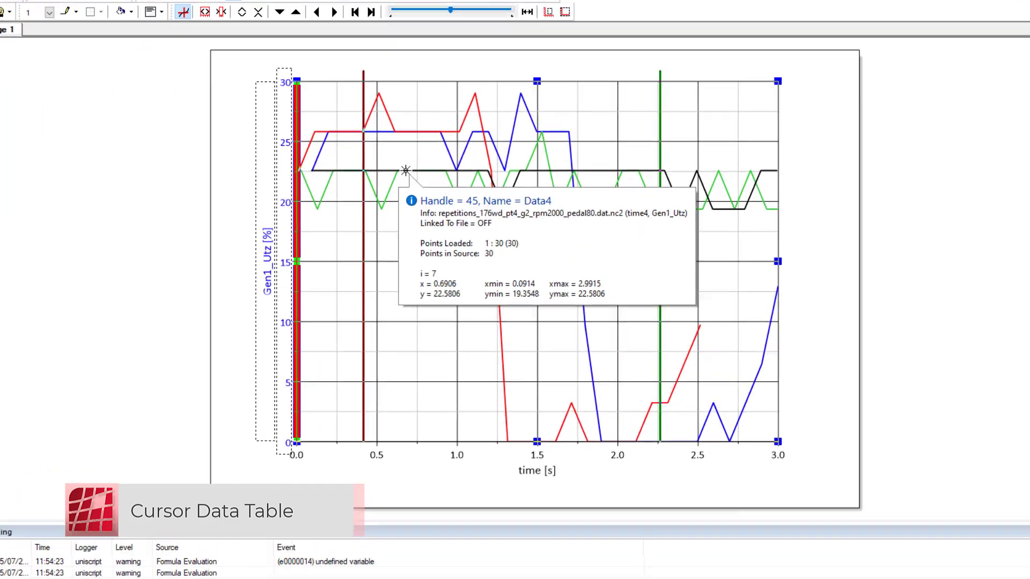
right_click(472, 198)
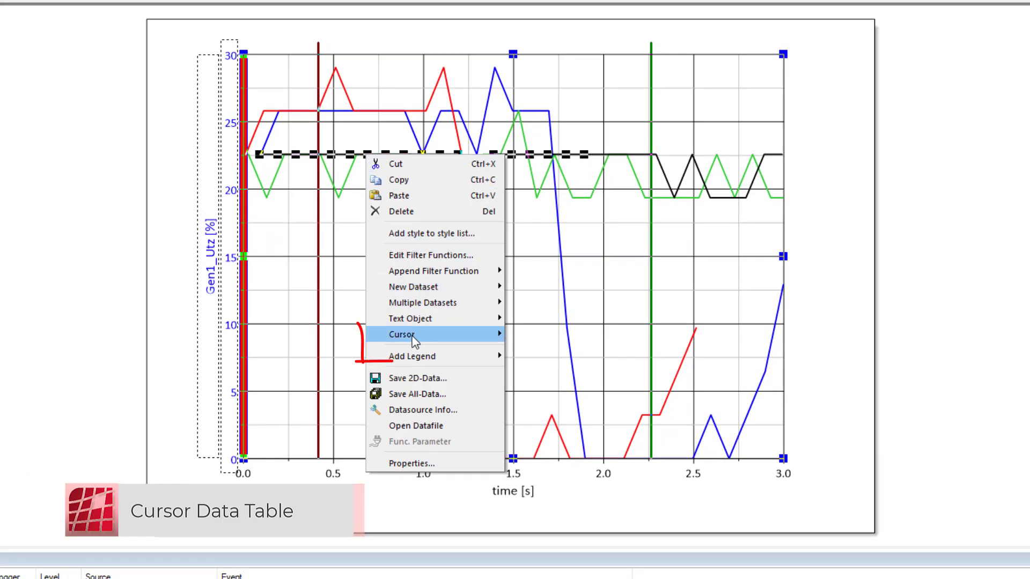
mouse_move(415, 336)
left_click(572, 351)
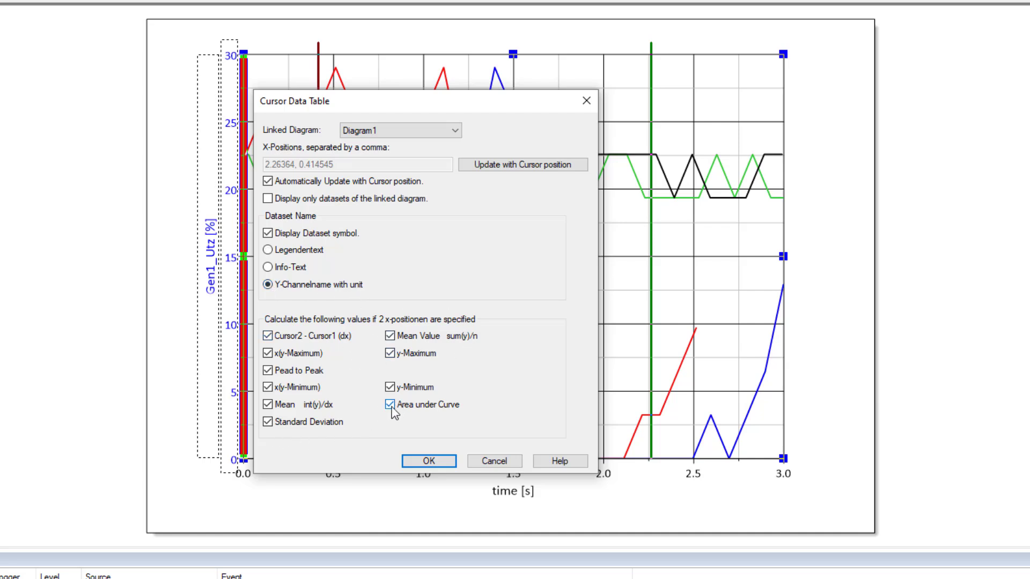
left_click(394, 391)
left_click(268, 405)
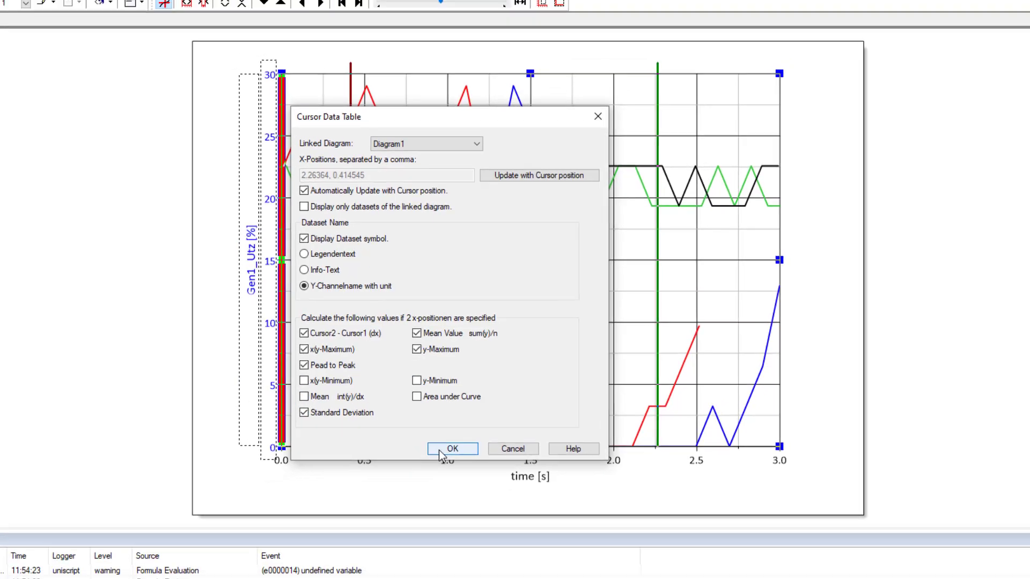
left_click(418, 462)
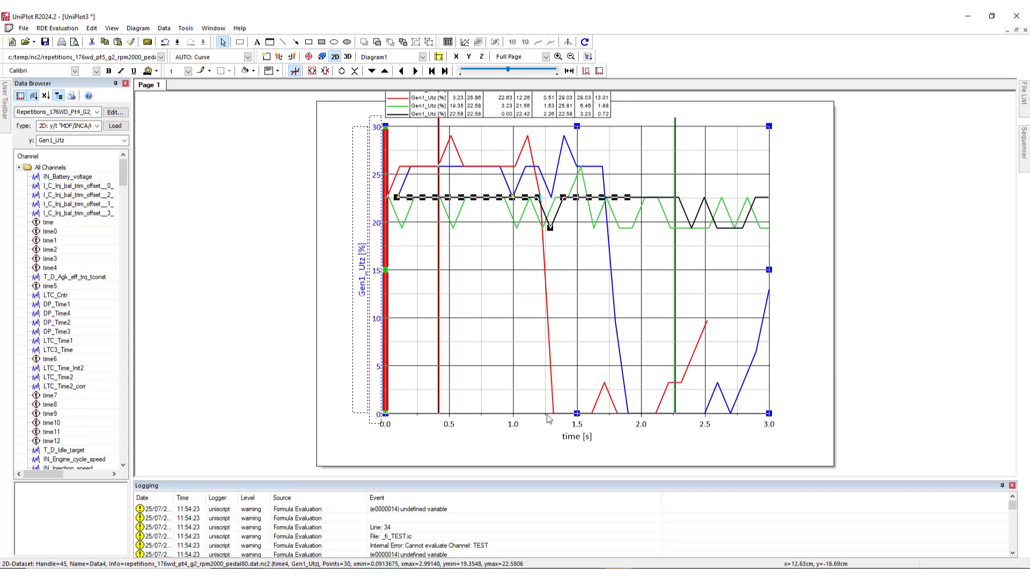
Lower the diagram's upper edge to a height of 12.50 cm and move the green cursor to about 1.23 s.
left_click(568, 354)
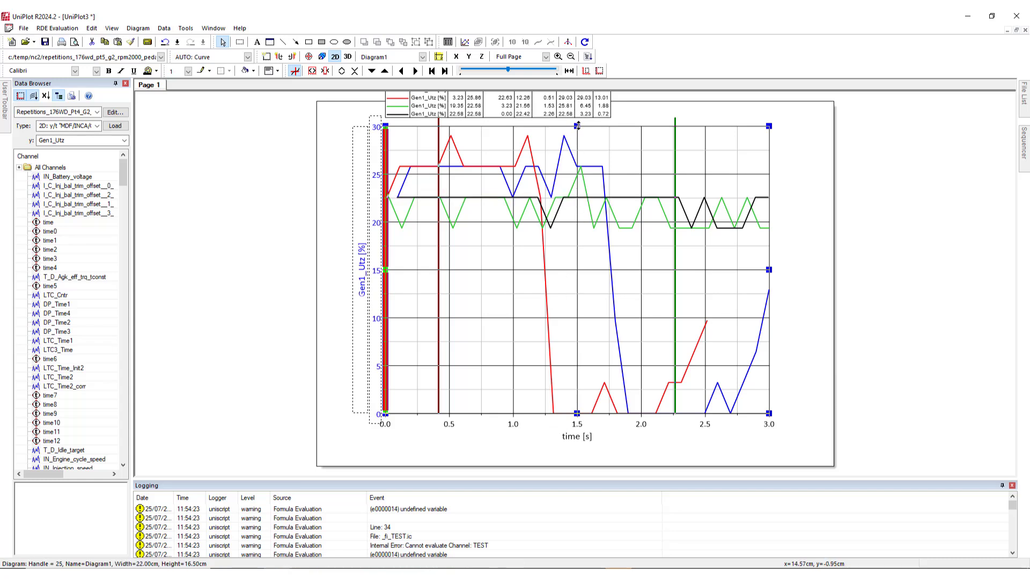
left_click_drag(578, 125, 578, 195)
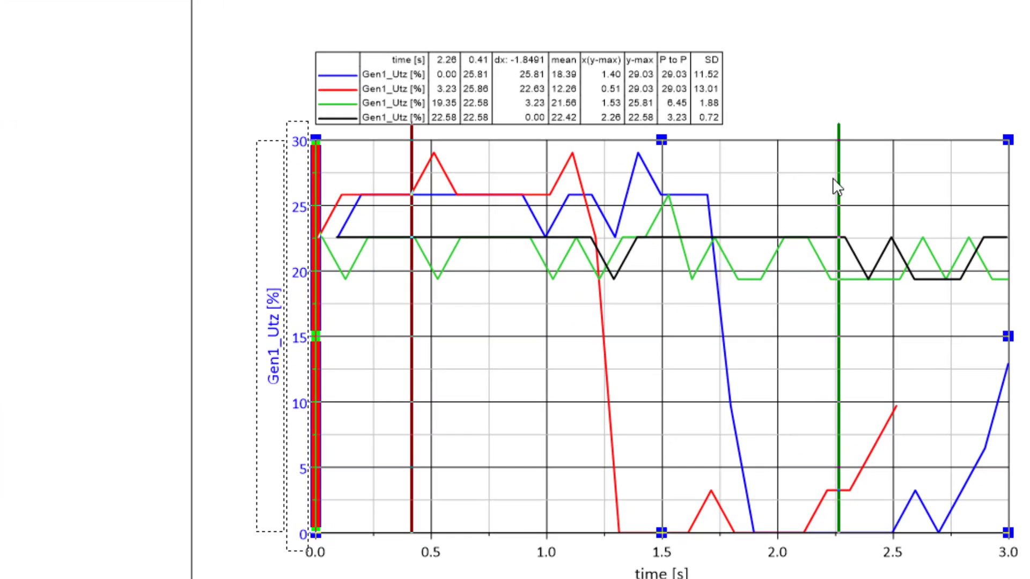
left_click_drag(671, 220, 578, 232)
left_click_drag(663, 204, 600, 209)
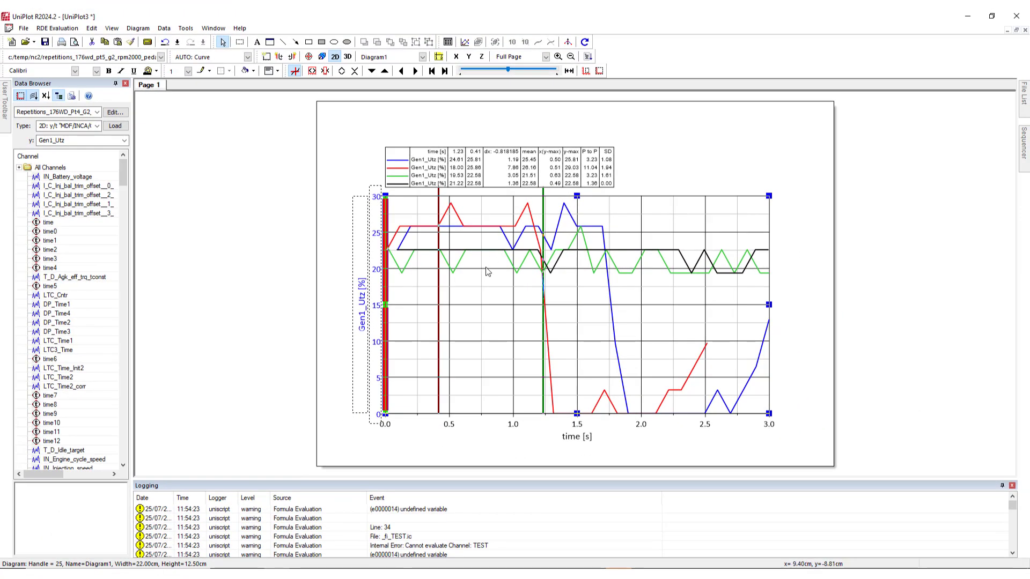
Set cursor 1's line style to dotted, red and width 12 (0.1 mm units), and move that cursor to about 2.10 s.
double_click(438, 318)
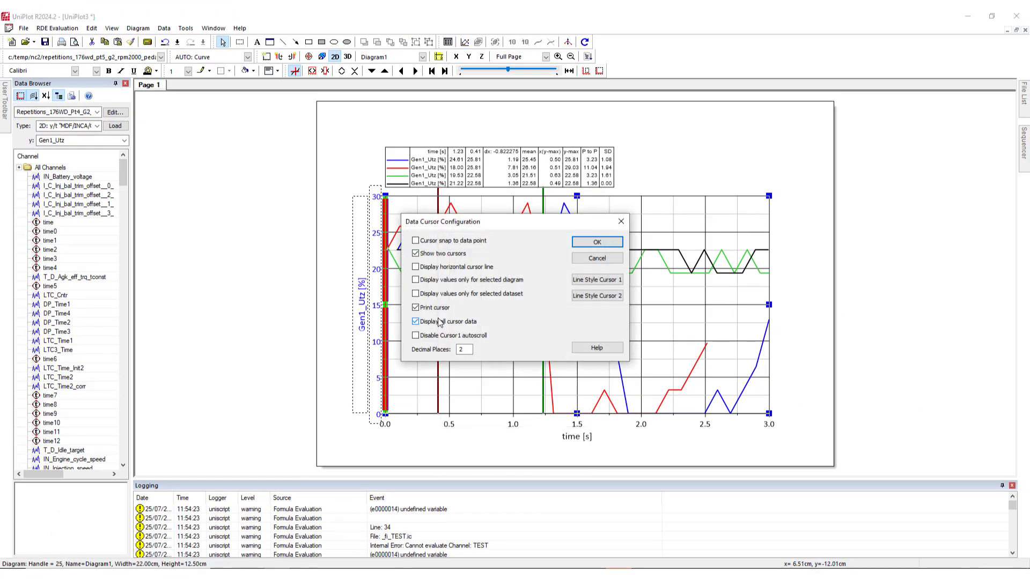
left_click(607, 284)
left_click(558, 327)
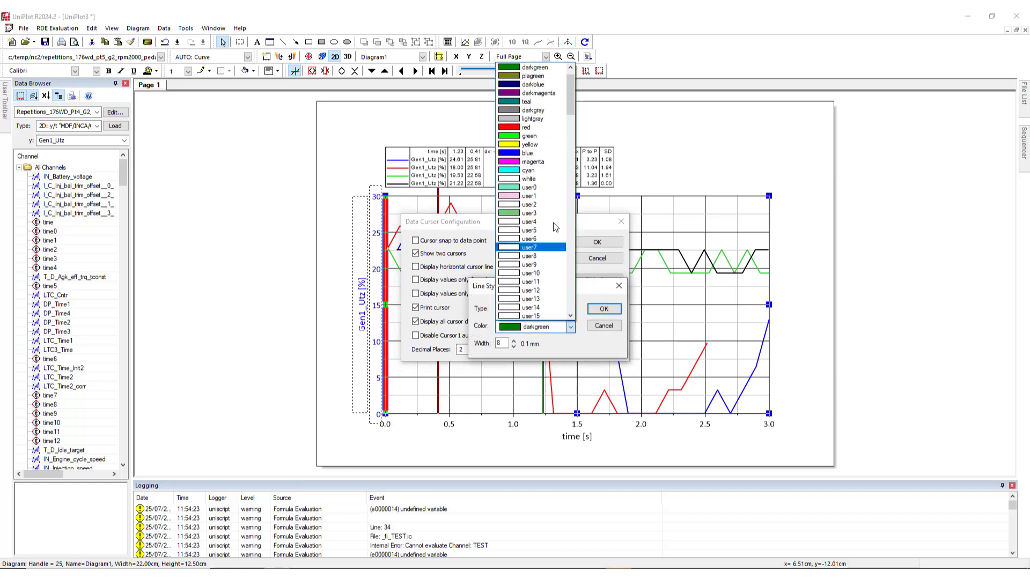
left_click(542, 128)
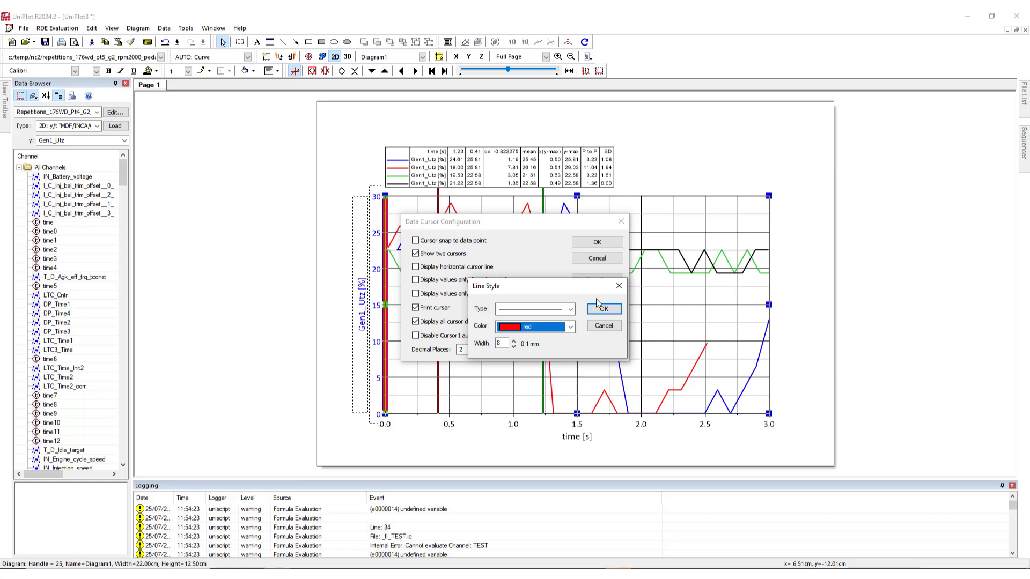
left_click(570, 309)
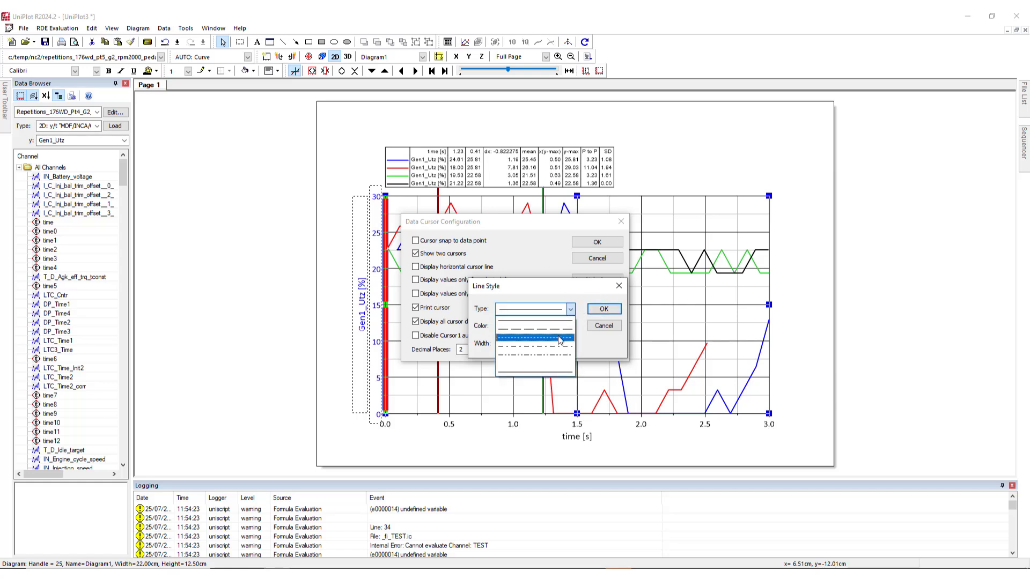
left_click(560, 339)
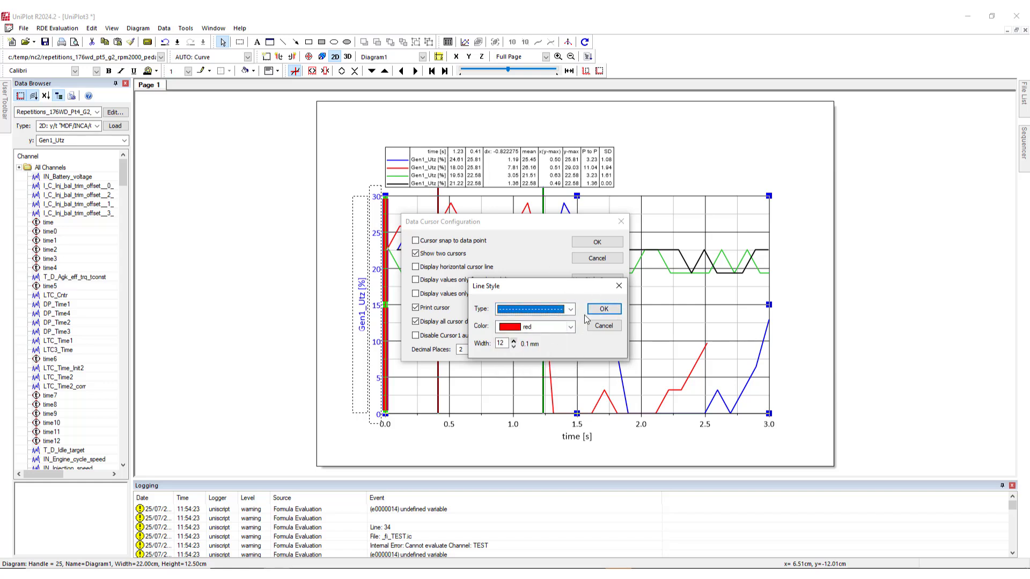
left_click(602, 310)
left_click(574, 241)
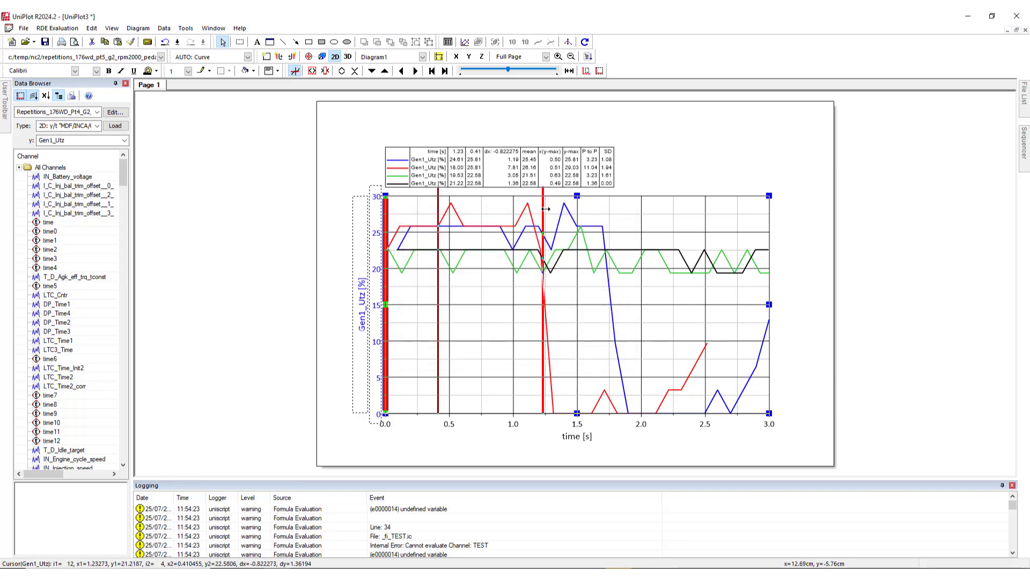
left_click_drag(545, 210, 655, 205)
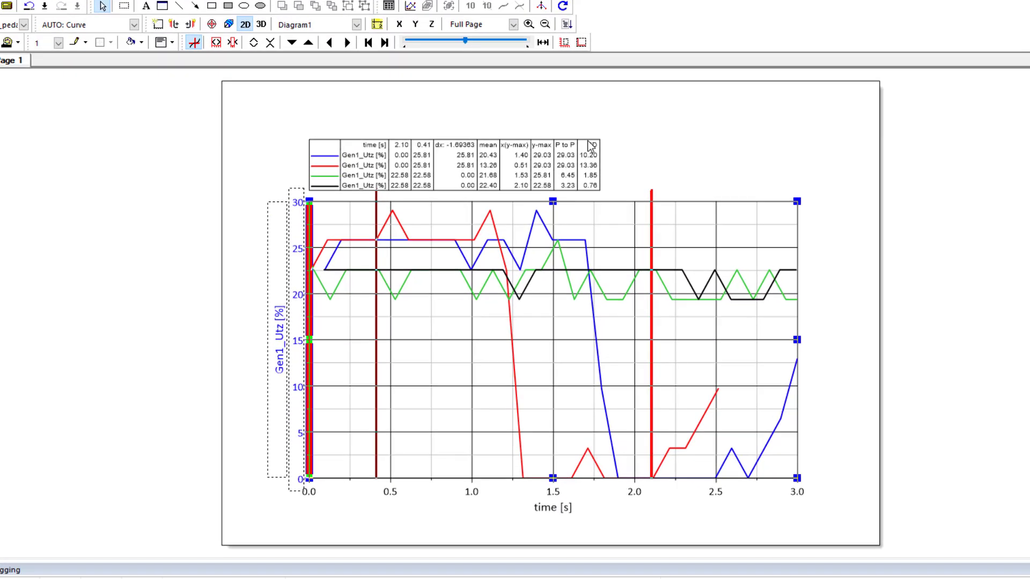
Set the font size of all cells in the cursor data table to 12.
left_click(605, 151)
left_click_drag(578, 139, 255, 186)
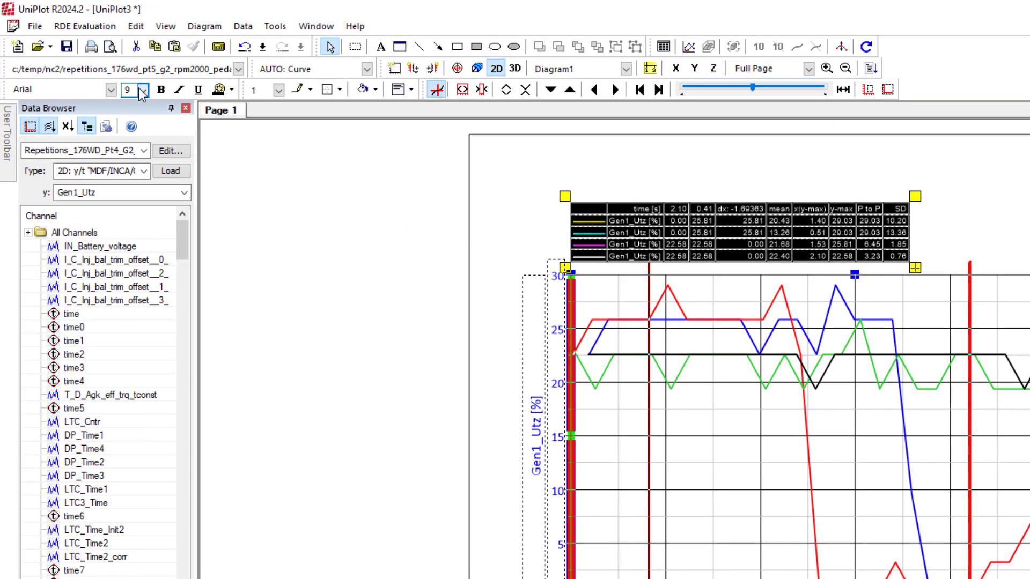
left_click(142, 89)
left_click(142, 153)
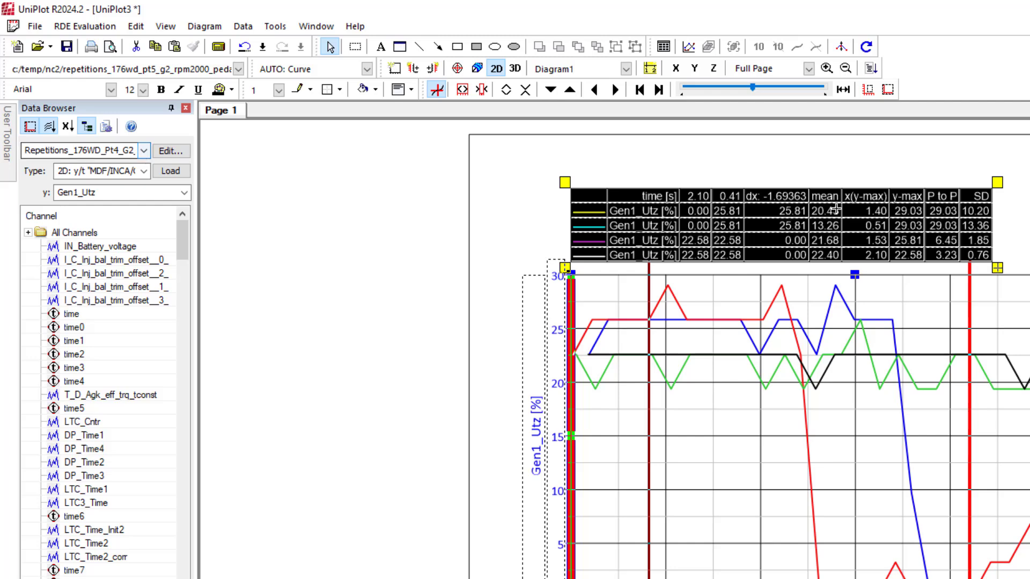
Make the cursor data table's header row bold with a light gray fill, and deselect the table.
left_click(855, 211)
left_click_drag(974, 196, 606, 197)
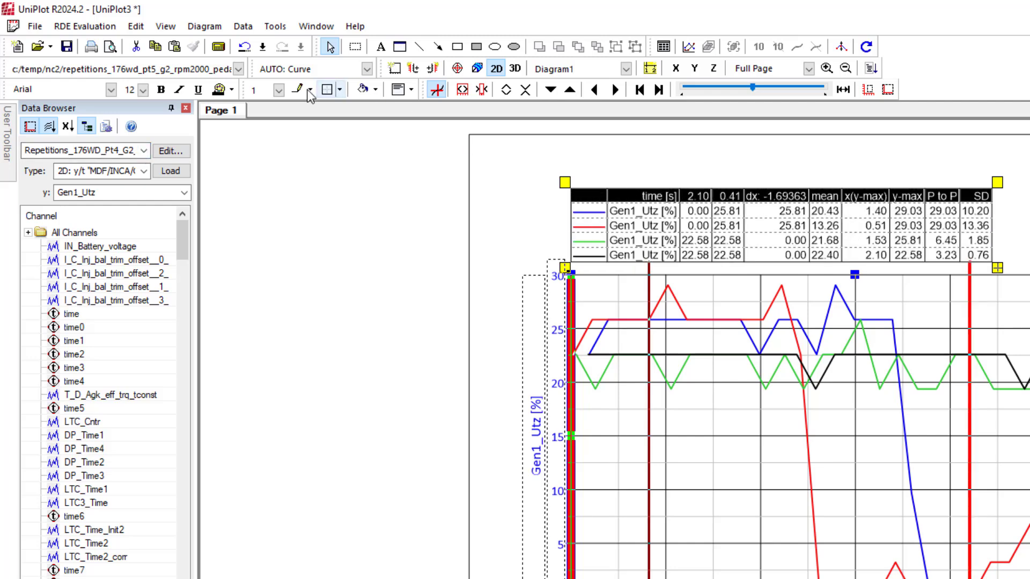
left_click(161, 90)
left_click(232, 90)
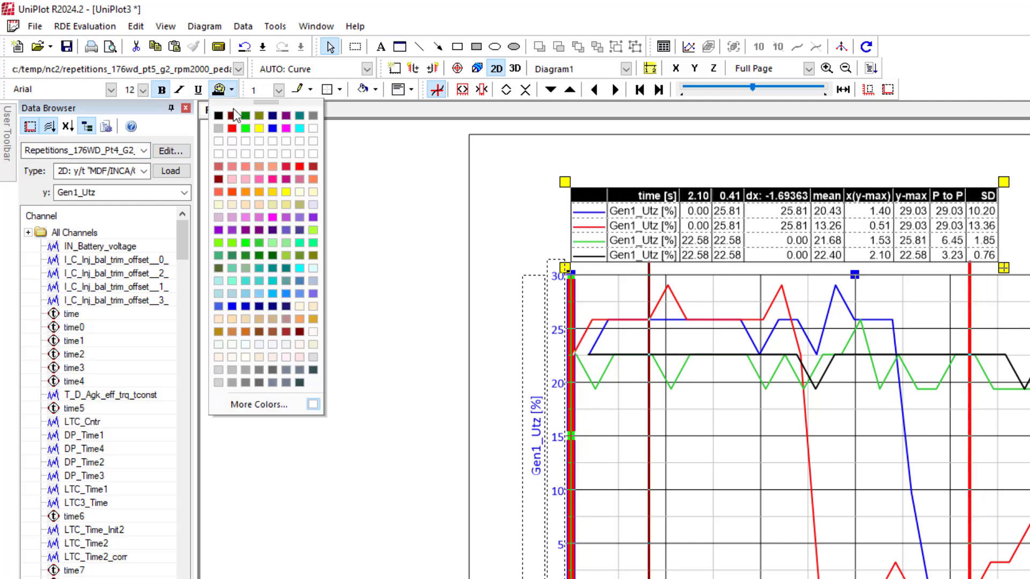
left_click(376, 90)
left_click(376, 89)
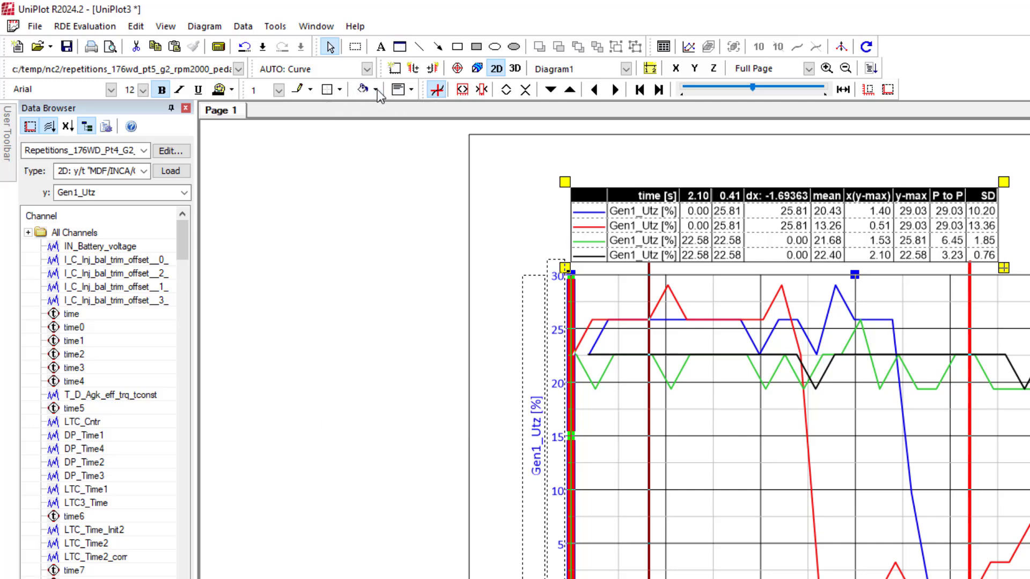
left_click(376, 90)
left_click(363, 146)
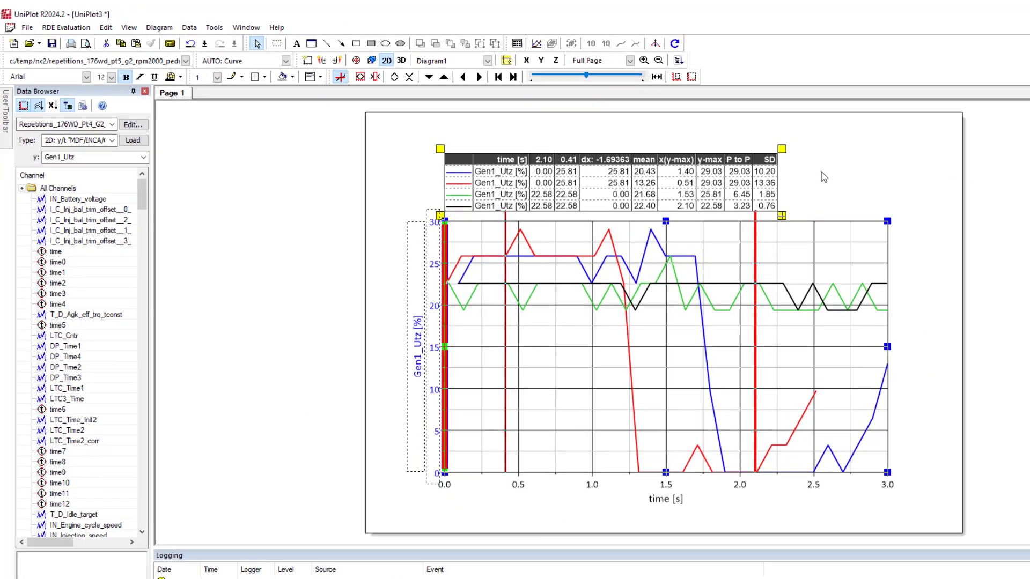
left_click(713, 154)
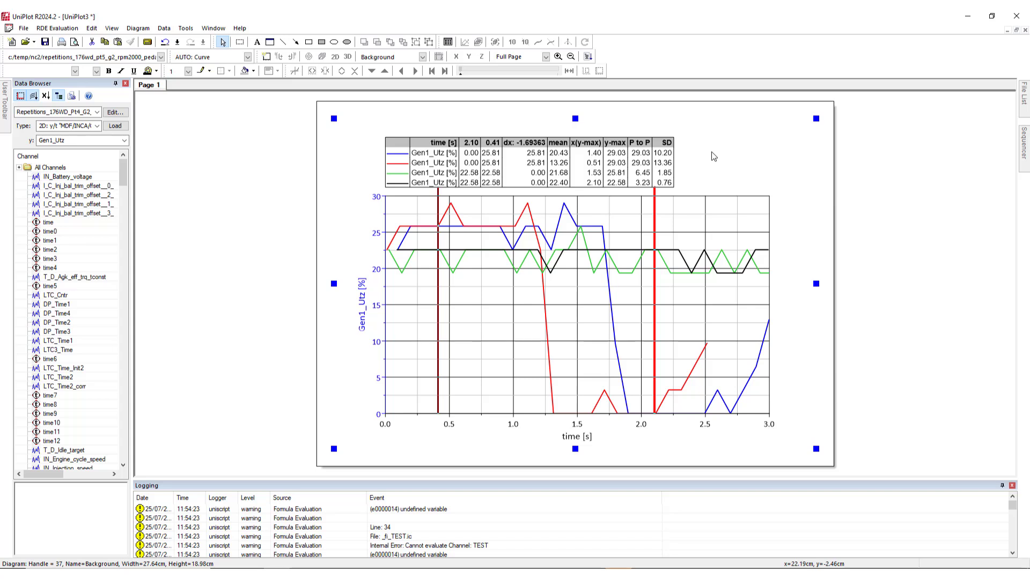
Add a conditional formatting rule to the y-max cells H2:H5 that fills values greater than 26 in red.
left_click(615, 152)
left_click_drag(620, 153, 620, 181)
right_click(619, 180)
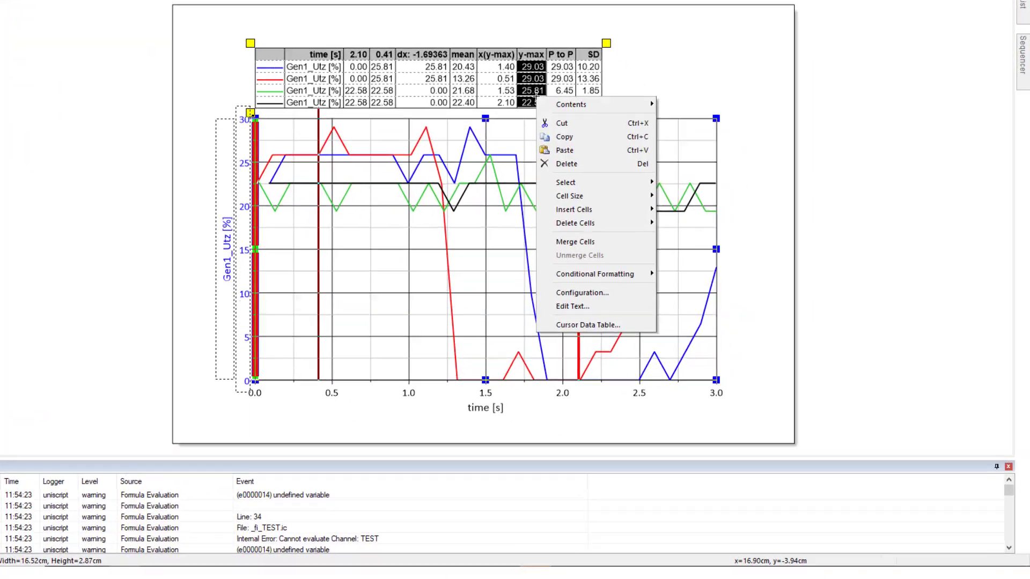
mouse_move(583, 259)
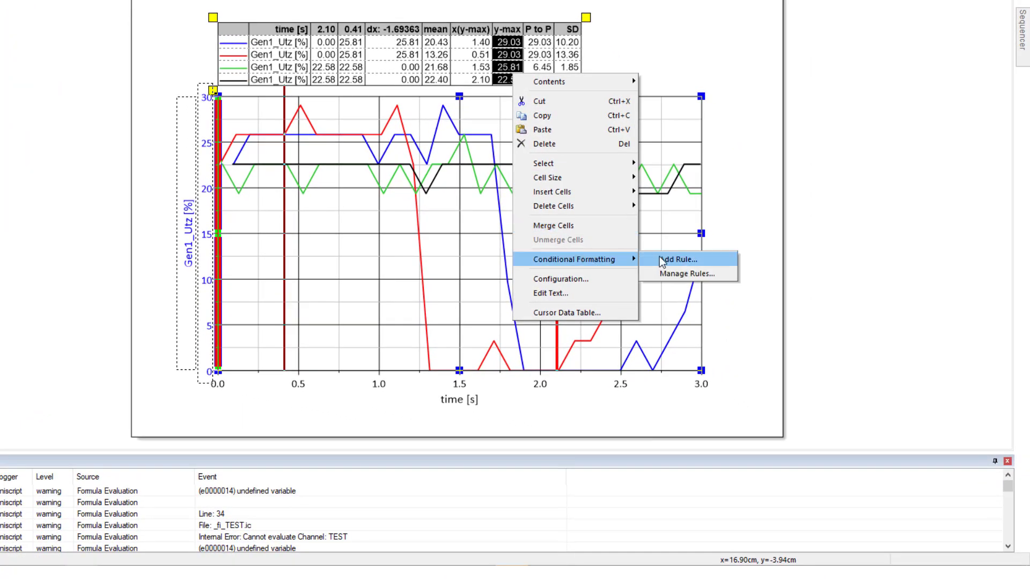
left_click(709, 260)
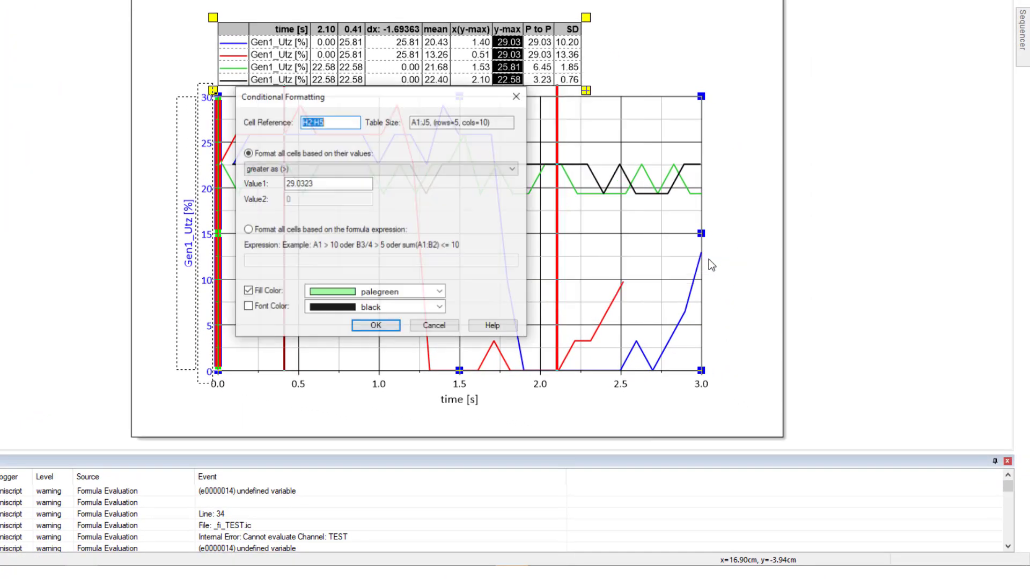
double_click(350, 183)
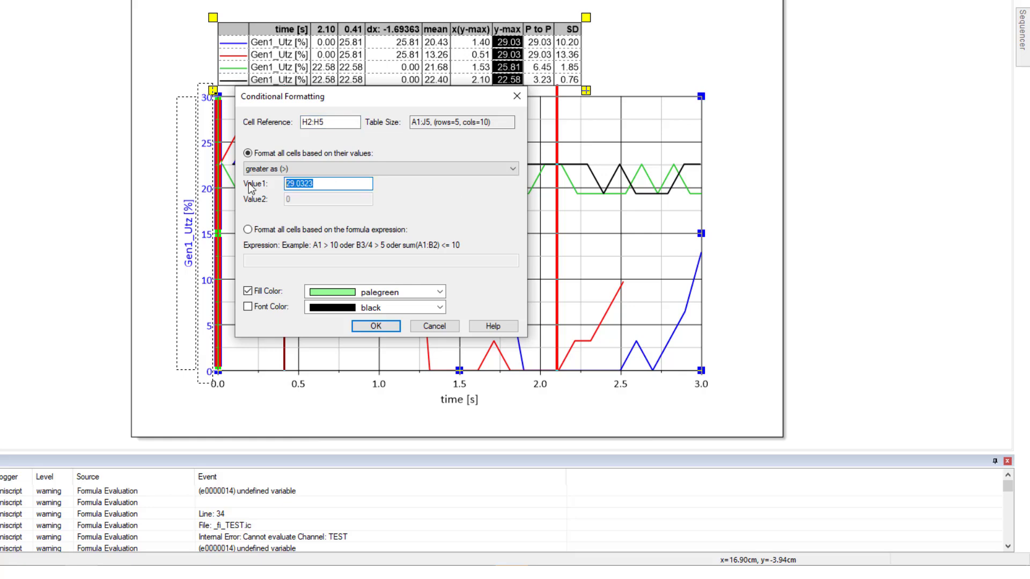
left_click(444, 288)
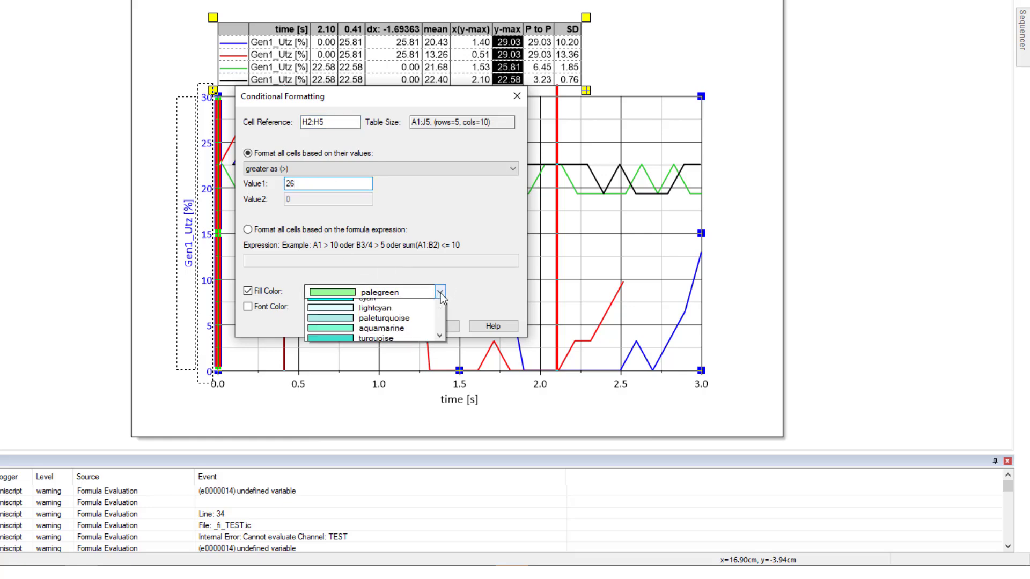
left_click_drag(442, 428, 414, 326)
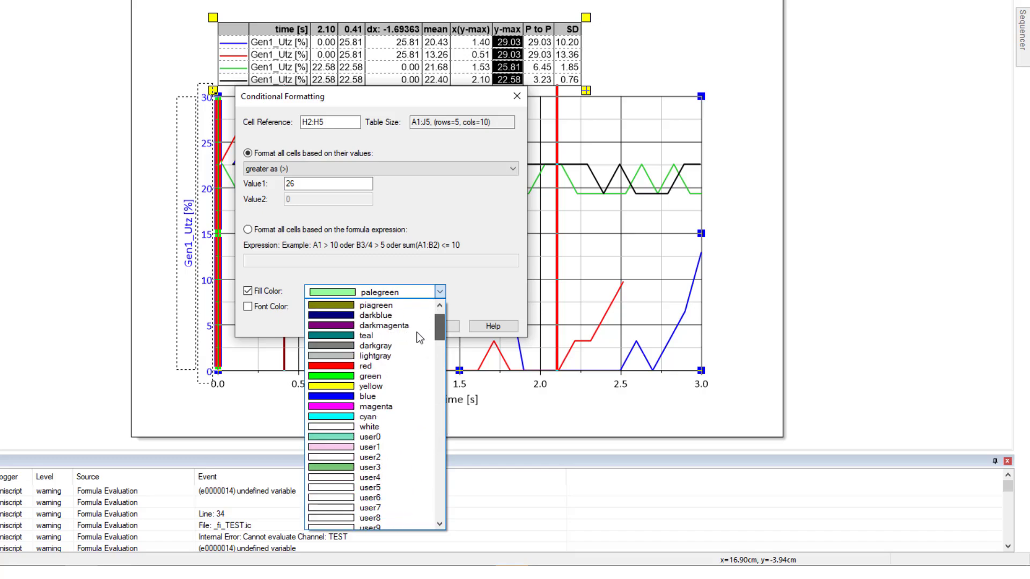
left_click(370, 387)
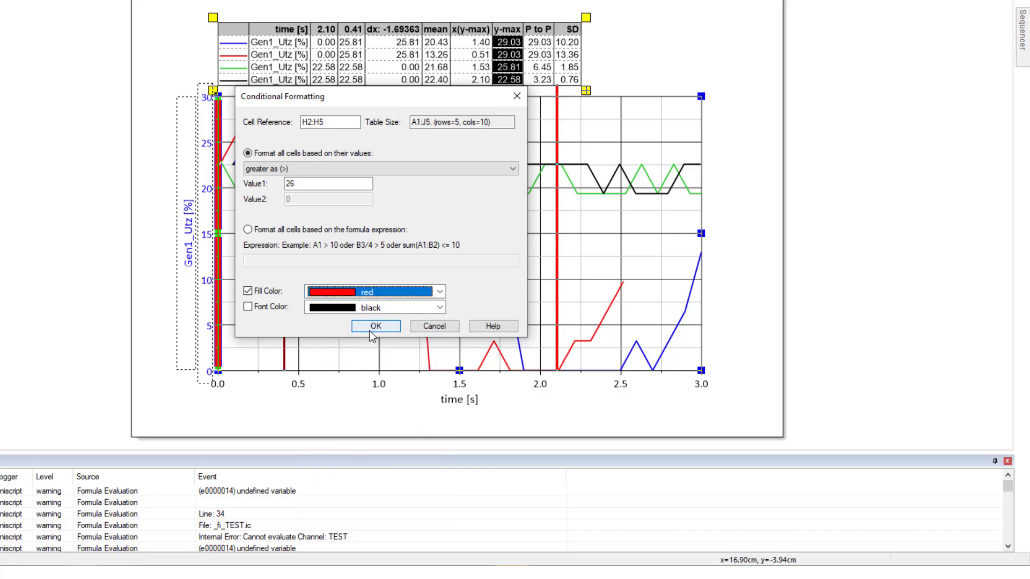
left_click(376, 326)
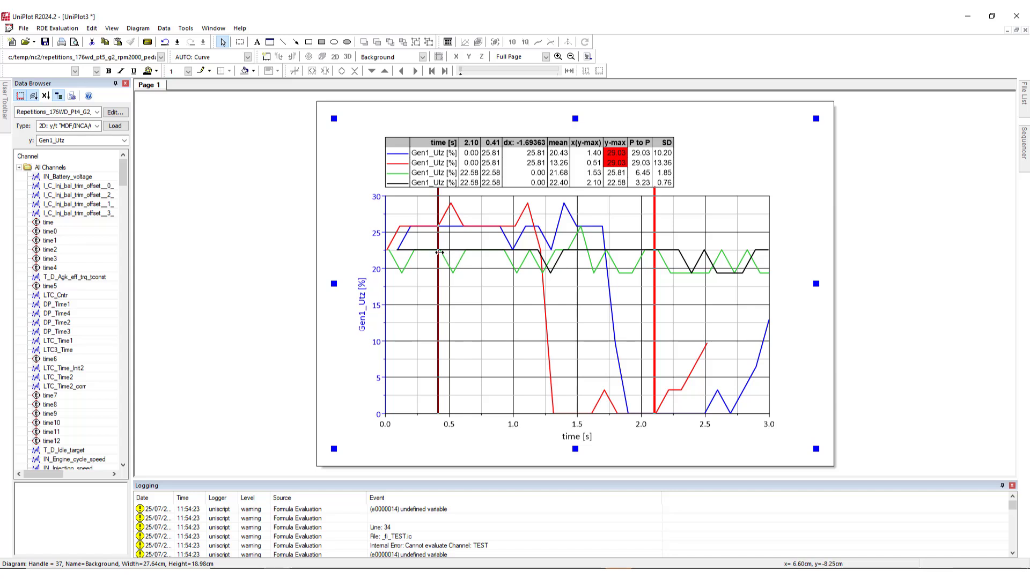
Move the dark red cursor to about 1.72 s and back to about 0.29 s to test the conditional formatting.
left_click_drag(438, 252, 606, 250)
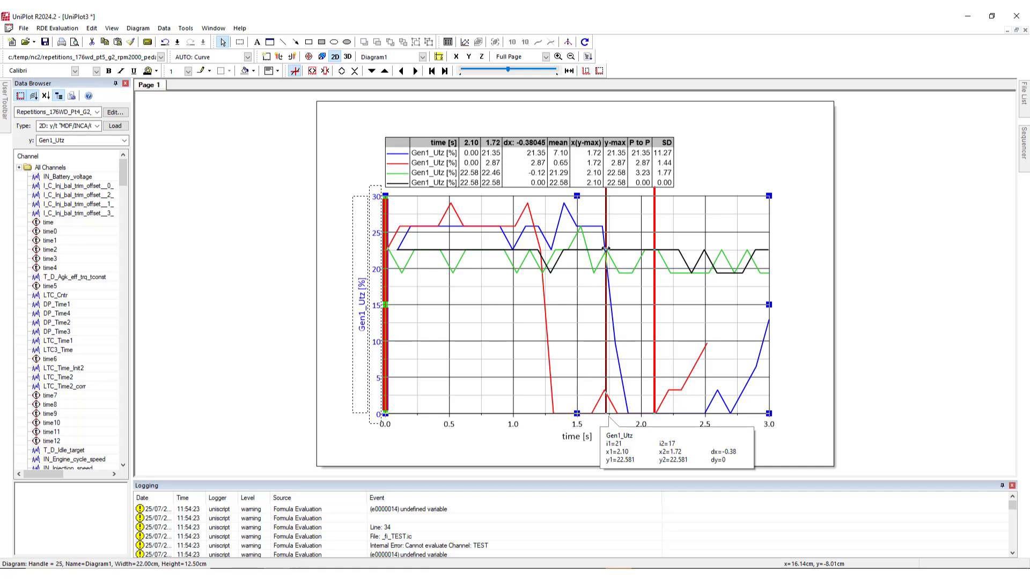
left_click(423, 259)
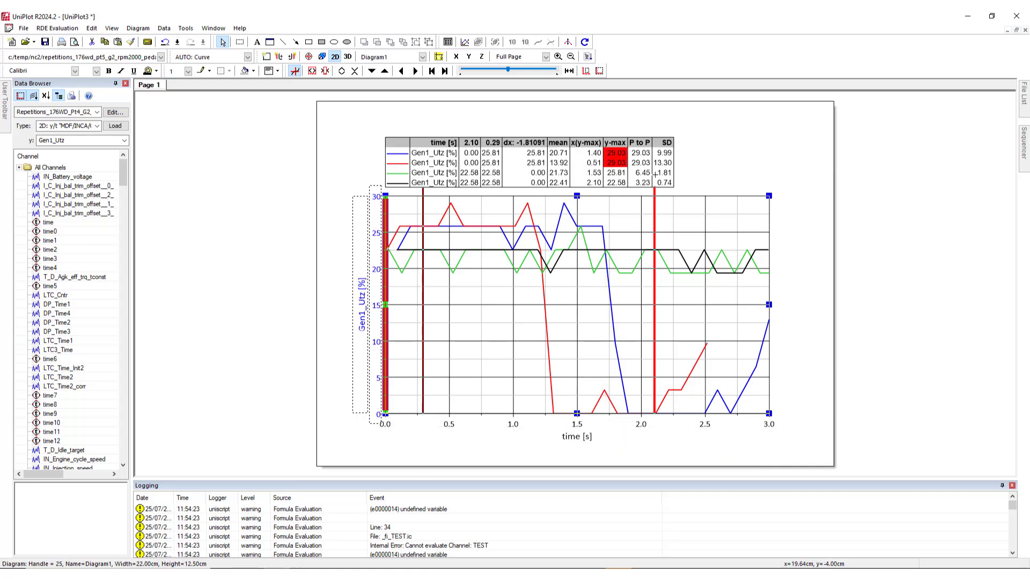